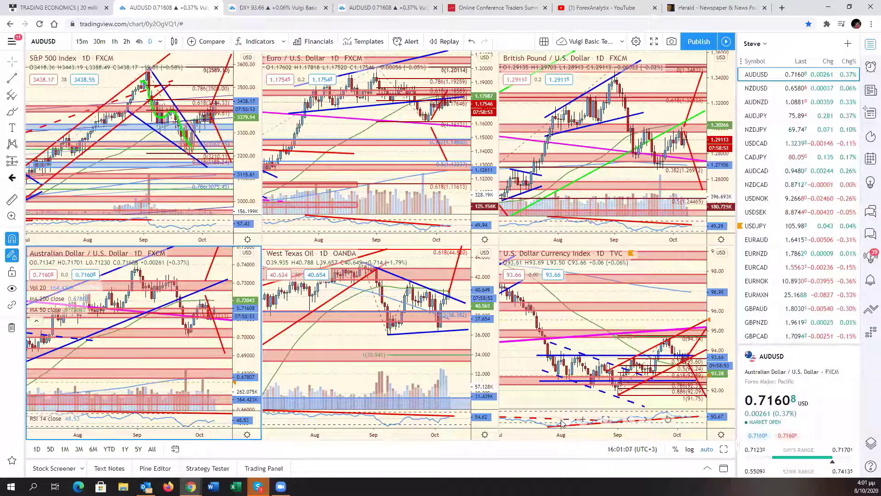
Make the West Texas Oil pane the active chart in the multi-chart layout
click(450, 340)
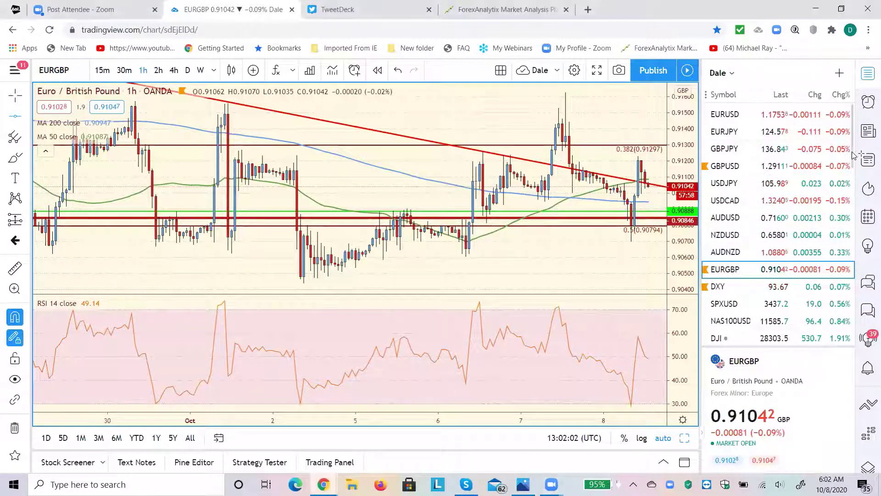
Load the US10Y 10-year government bond yield chart from further down the watchlist
scroll(853, 157, down, 1)
drag(852, 162, 853, 190)
scroll(853, 190, down, 3)
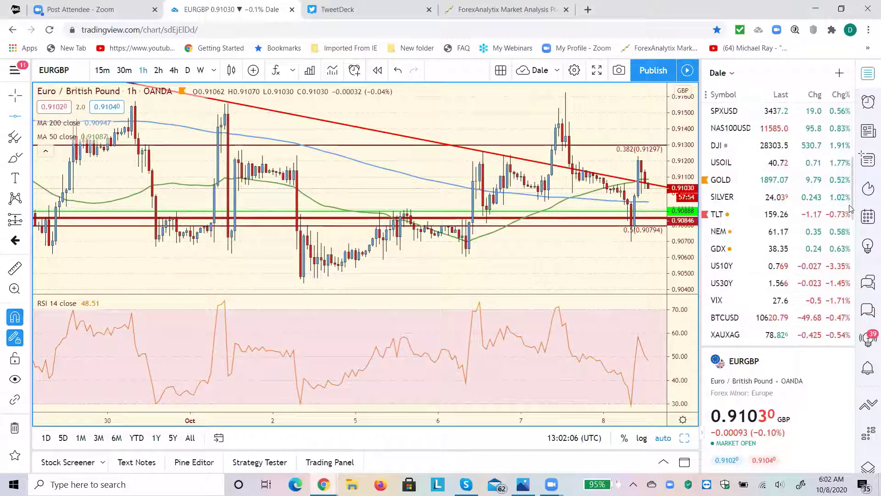
click(722, 268)
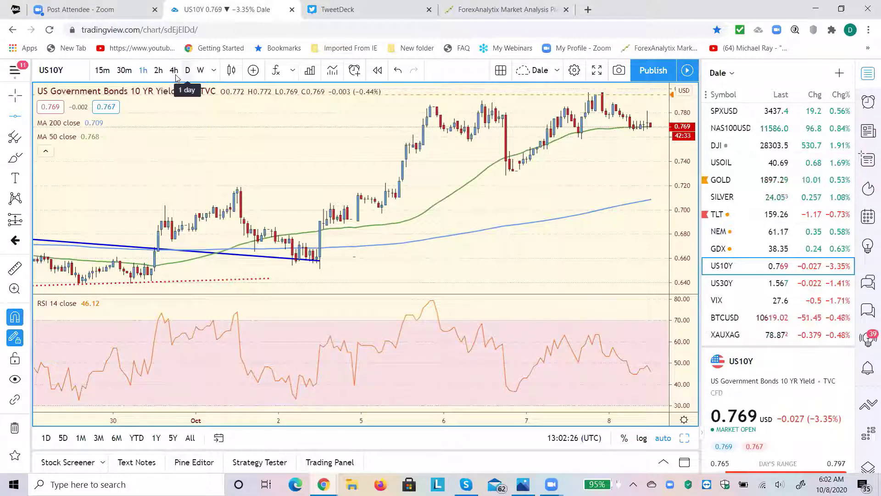
Put US10Y on the daily interval and add a horizontal level line at 0.389
click(187, 70)
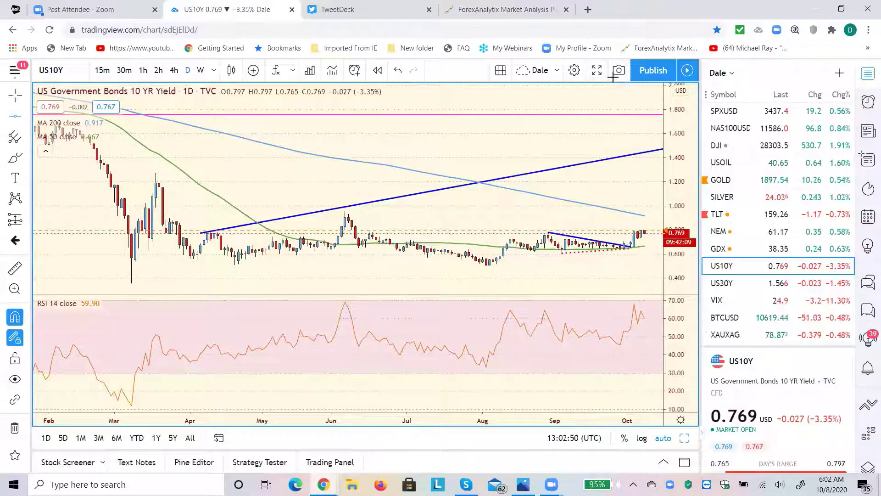
key(alt+h)
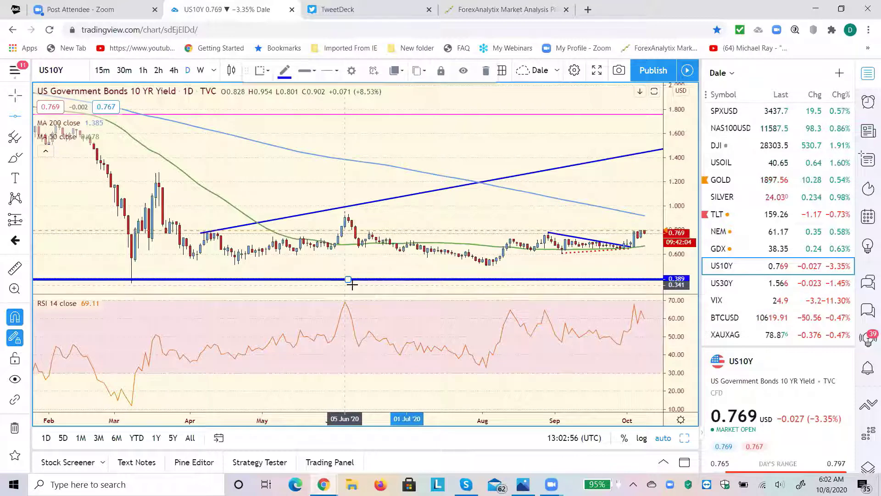
Load the US30Y 30-year yield daily chart from the watchlist
click(718, 286)
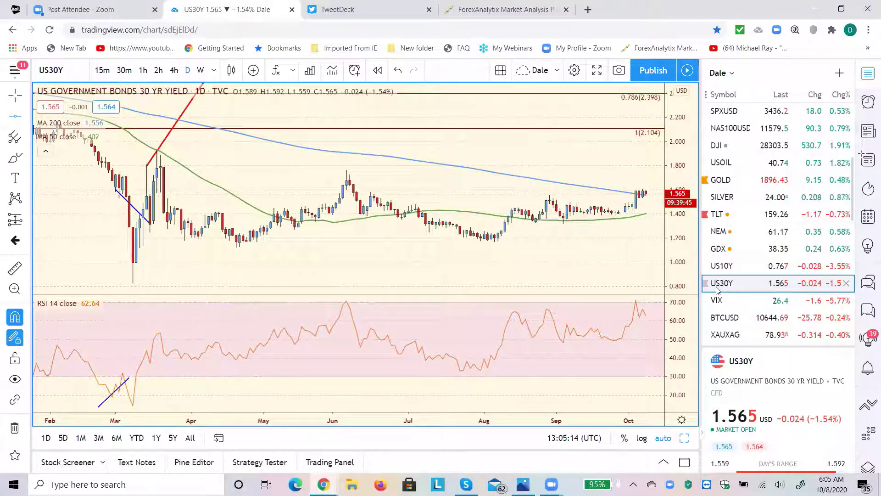
Load the TLT 20+ Year Treasury Bond ETF daily chart, then scroll down the watchlist
click(714, 216)
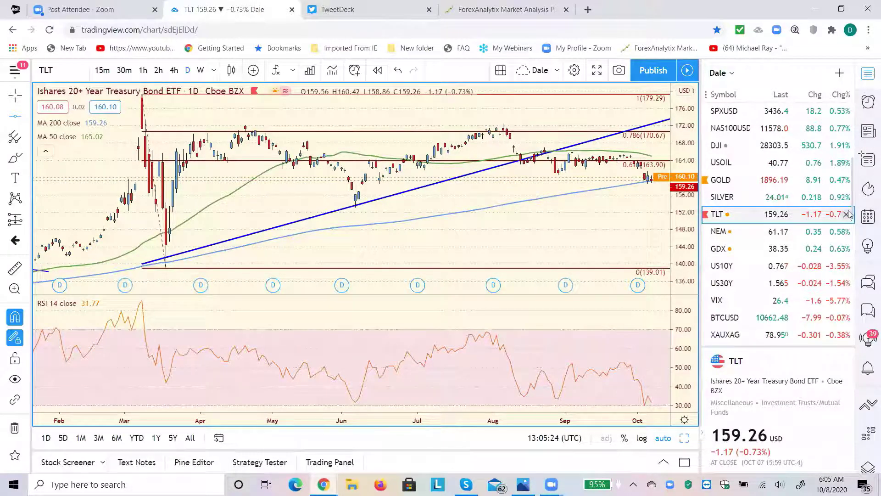
scroll(853, 212, down, 1)
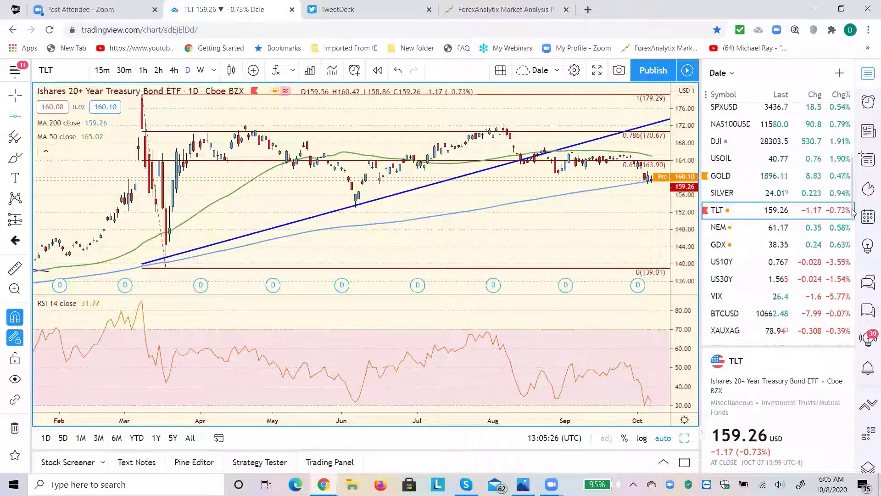
scroll(853, 212, down, 5)
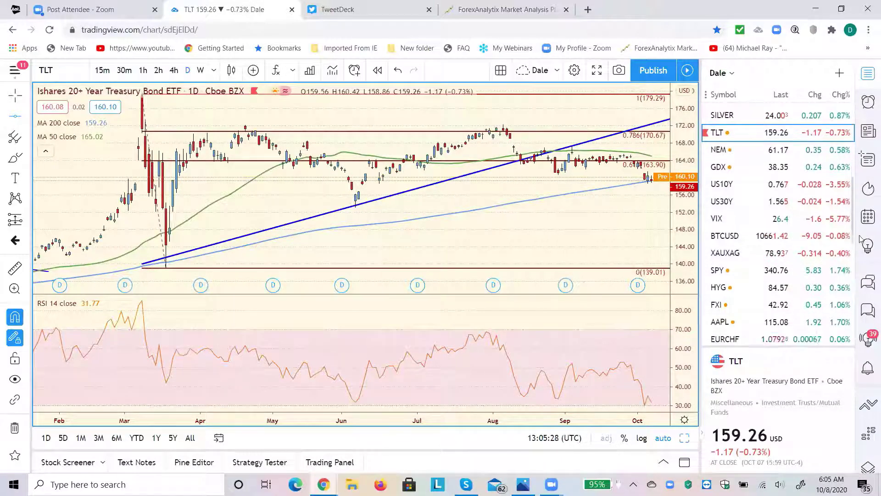
View the HYG chart, then load the LQD corporate bond ETF chart lower in the watchlist
click(717, 288)
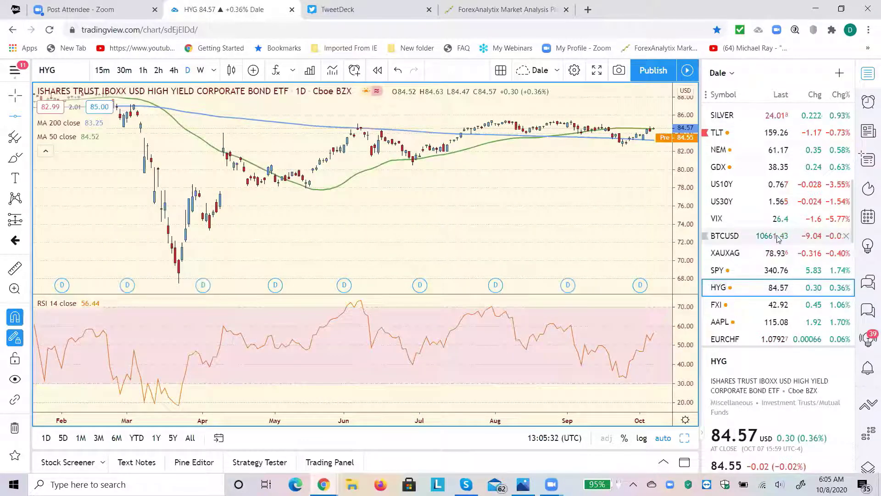
scroll(853, 248, down, 1)
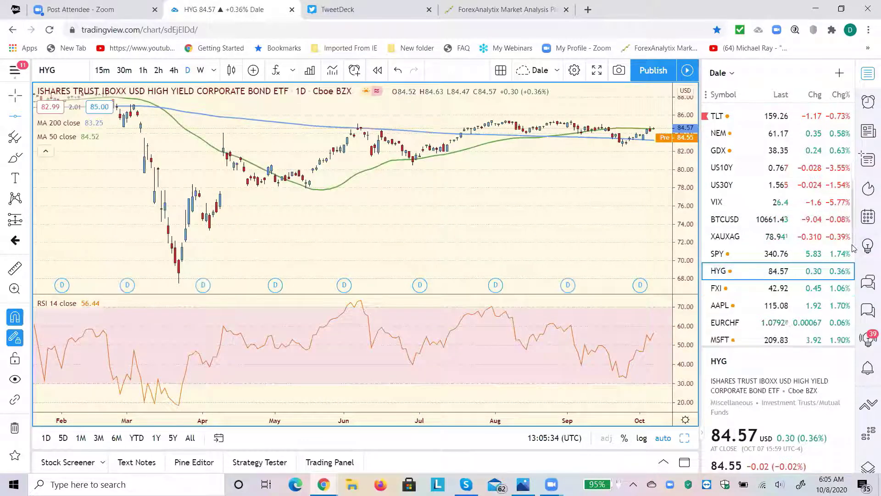
drag(853, 248, 852, 335)
click(714, 323)
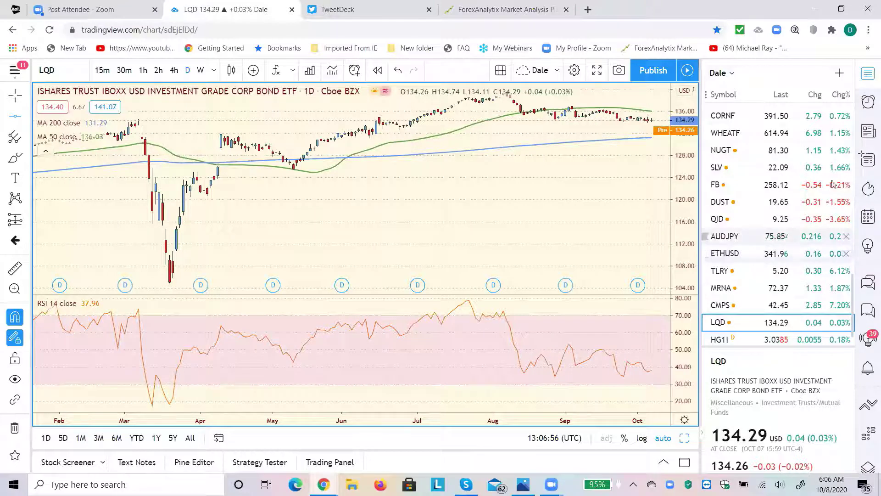
Start an Add symbol search for 'KRF', trim it back to 'K', and dismiss it unchanged
click(840, 73)
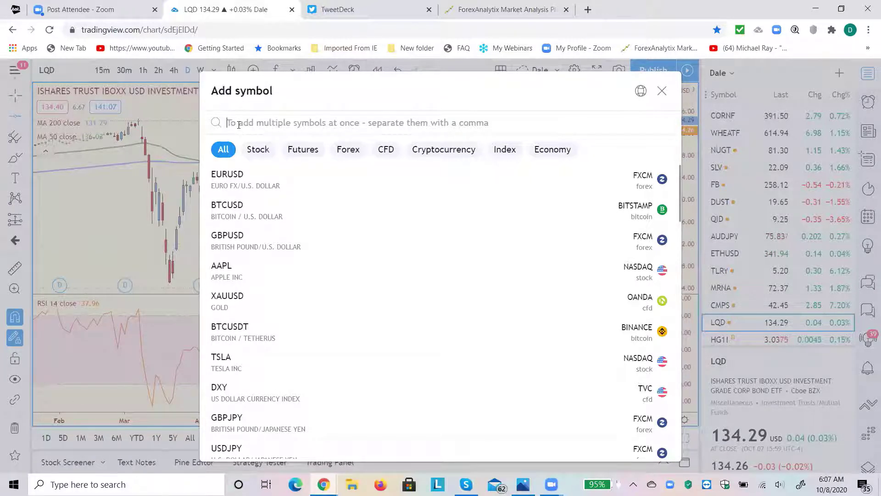
text(K)
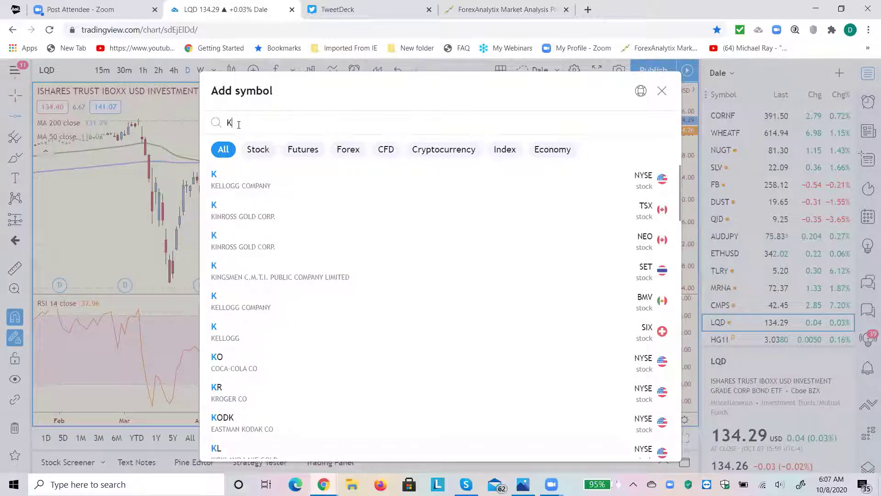
text(R)
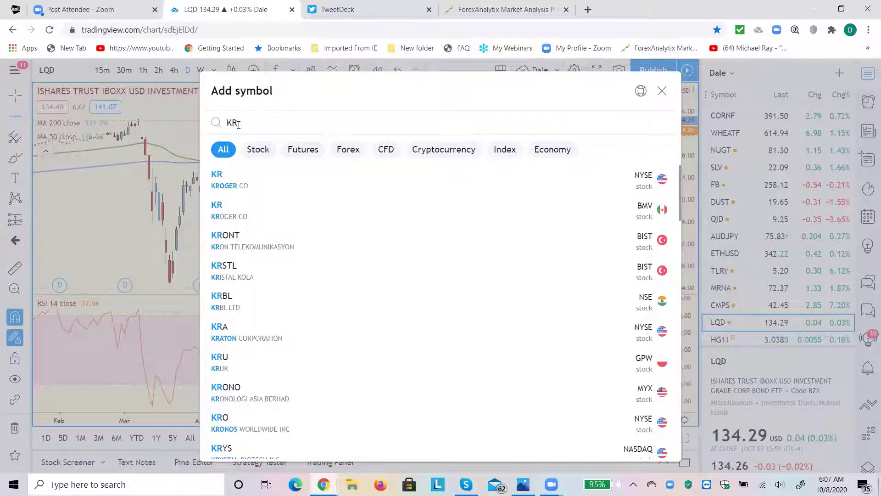
text(F)
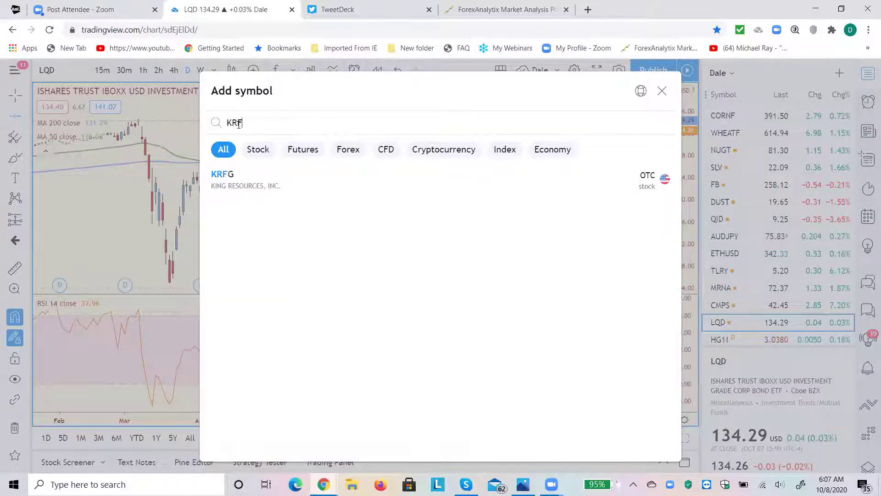
key(BackSpace)
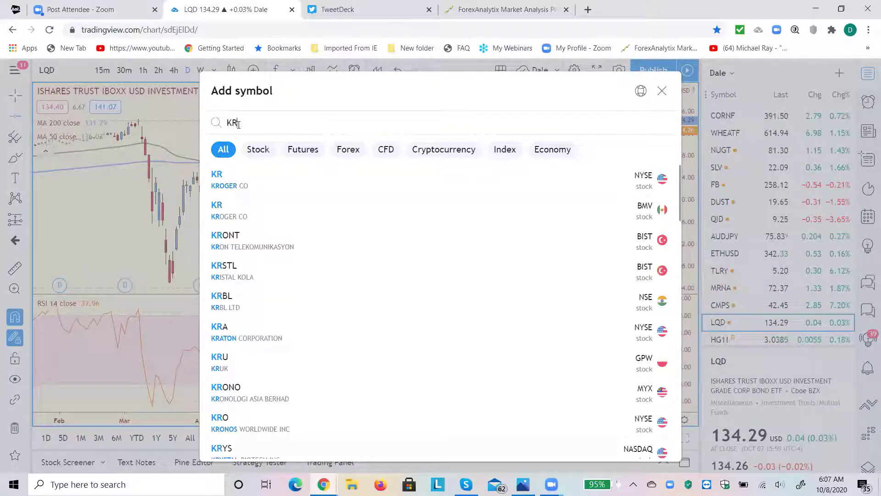
key(BackSpace)
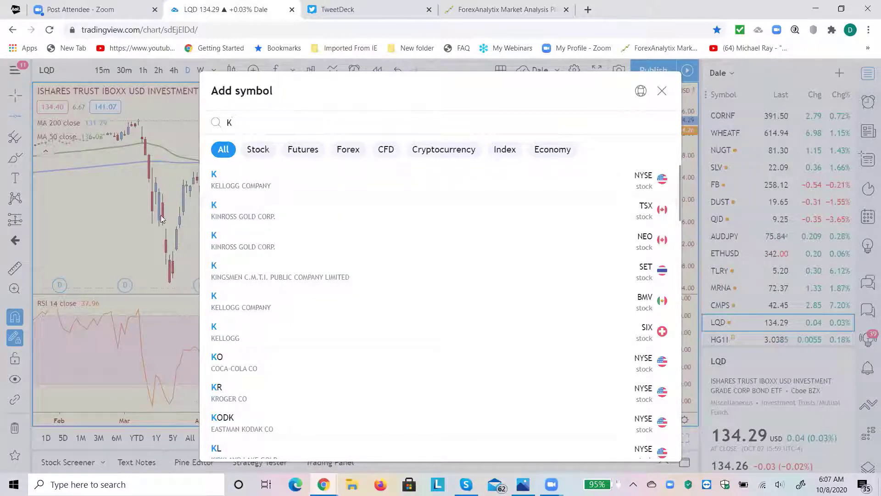
click(143, 219)
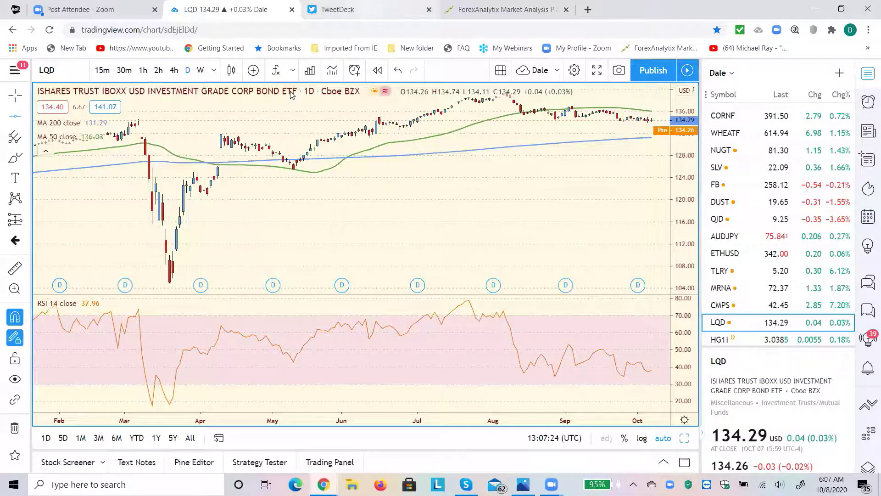
click(349, 10)
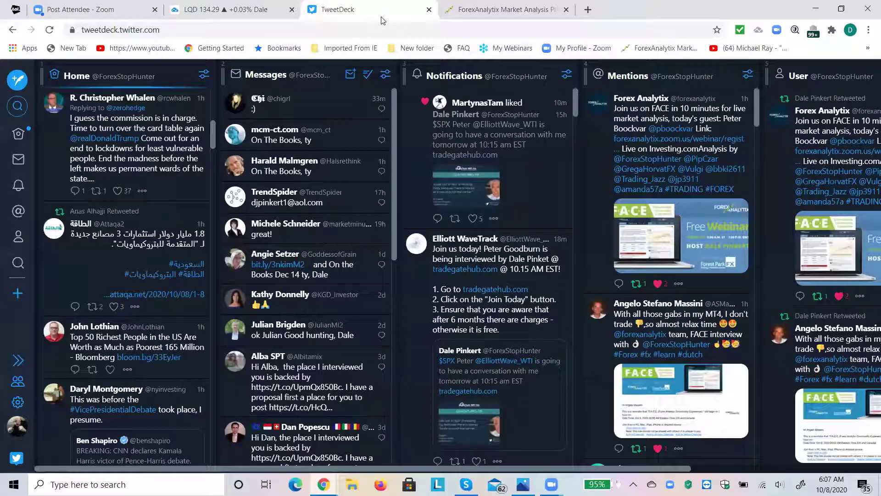
click(662, 132)
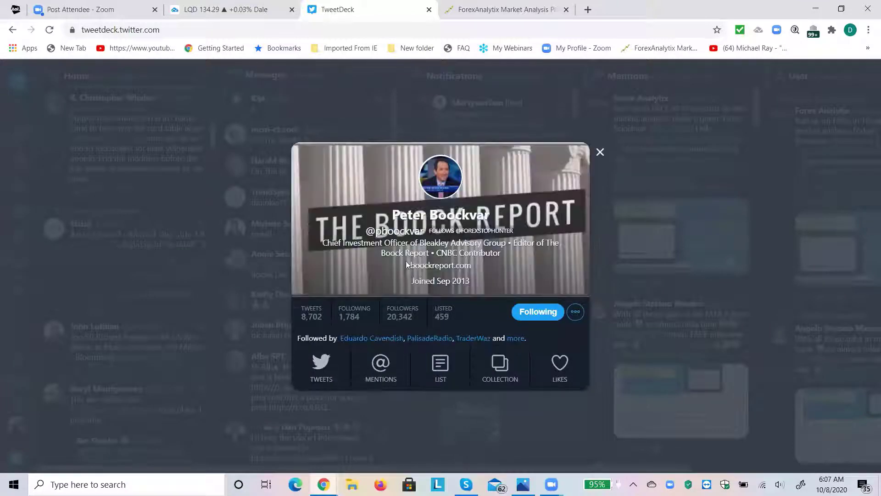
click(431, 266)
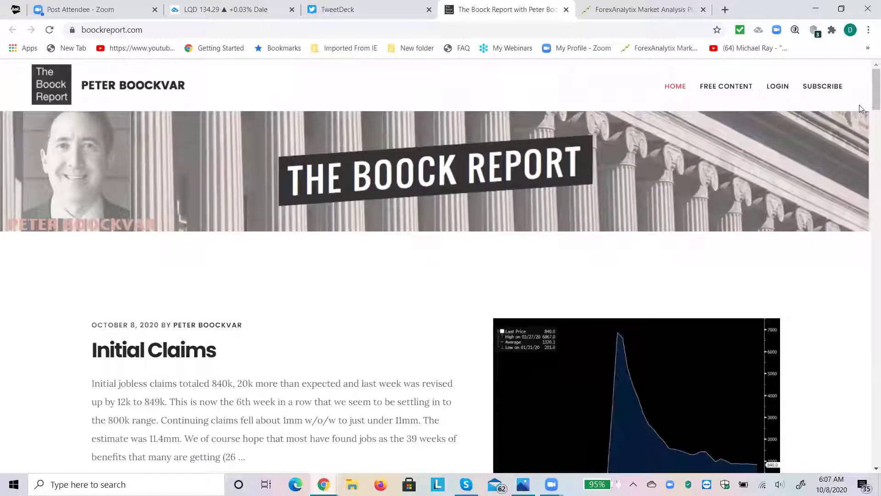
Read the Initial Claims post on boockreport.com, then return to the LQD chart tab
drag(869, 94, 868, 104)
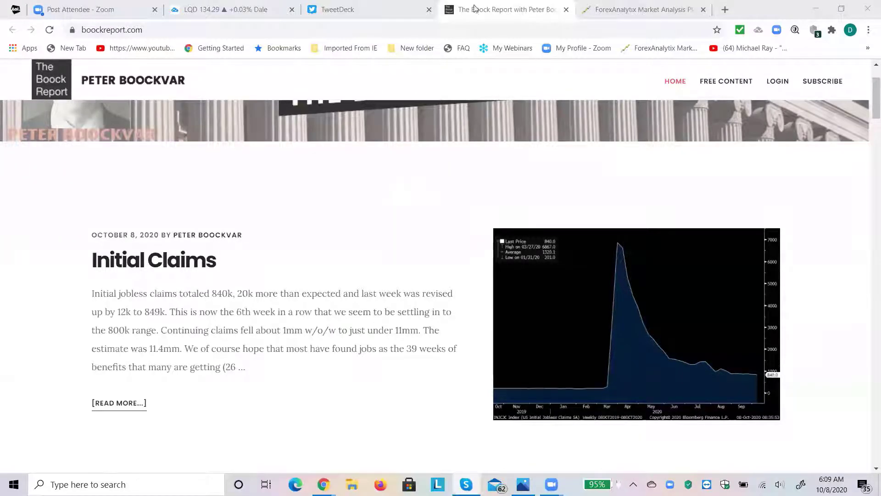
click(232, 17)
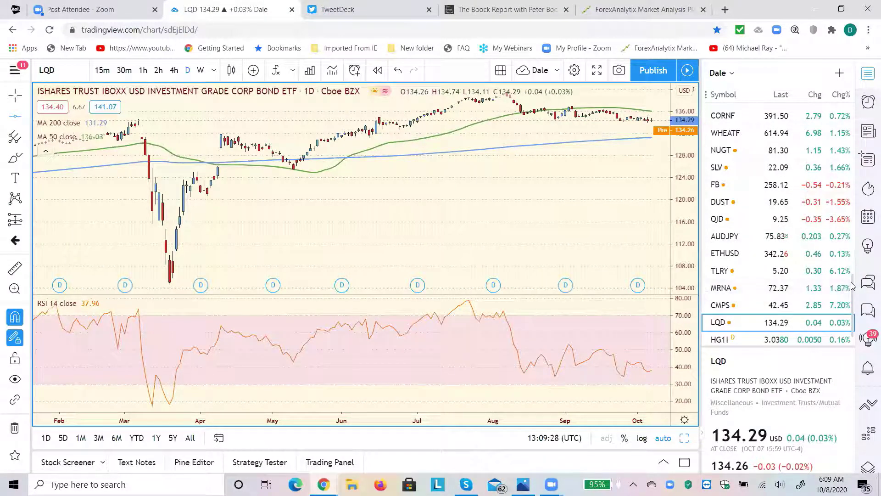
Bring the watchlist back to the top and load the SPXUSD S&P 500 daily chart
drag(855, 282, 854, 146)
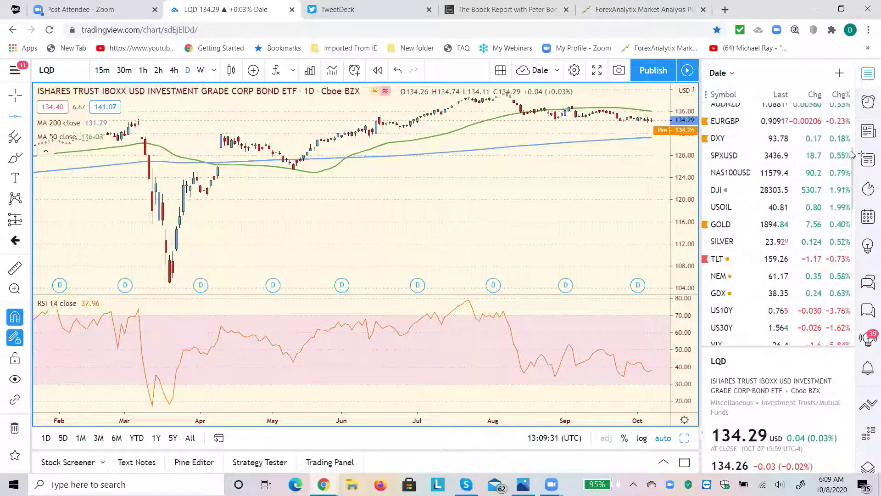
click(722, 157)
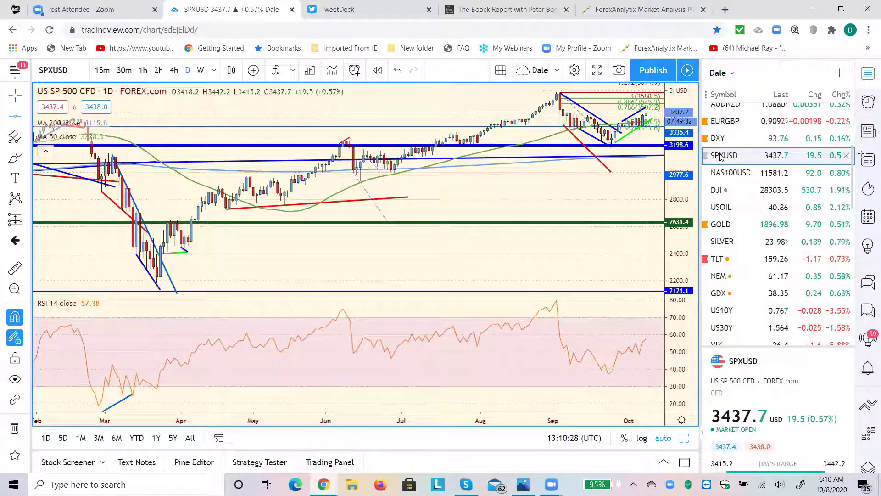
Flip between the GOLD and SILVER charts, ending on the GOLD CFD daily chart
click(722, 225)
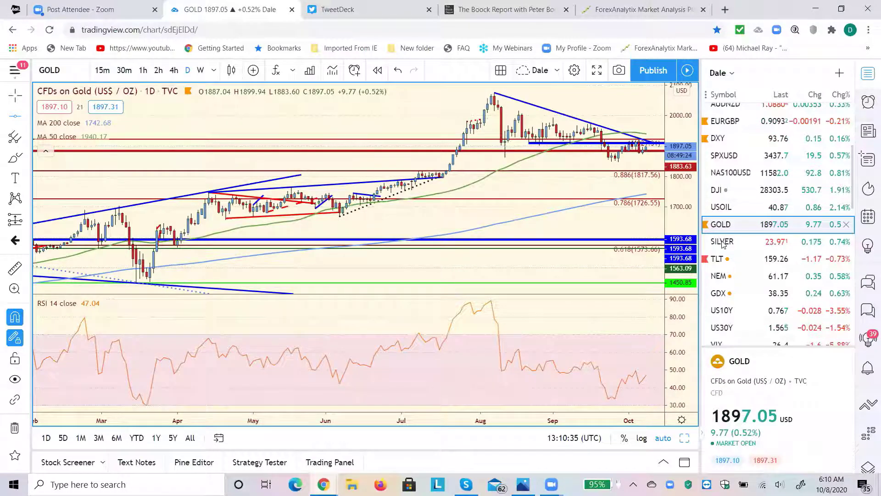
click(722, 243)
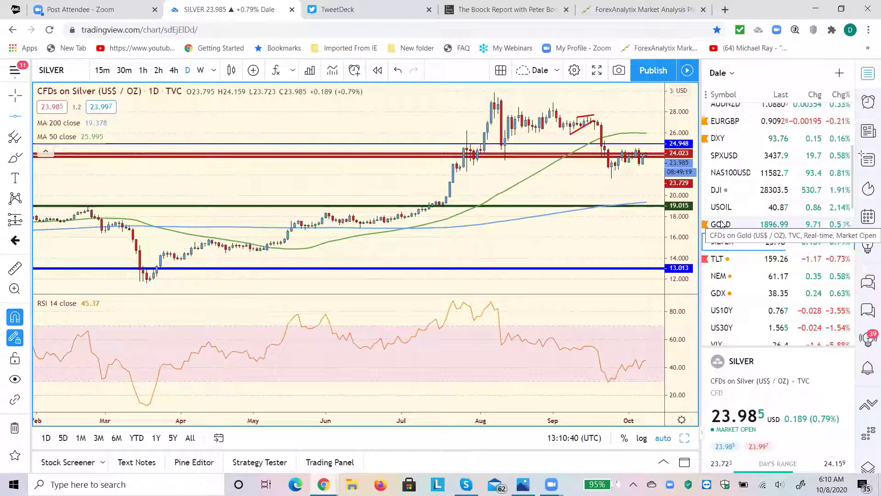
click(722, 224)
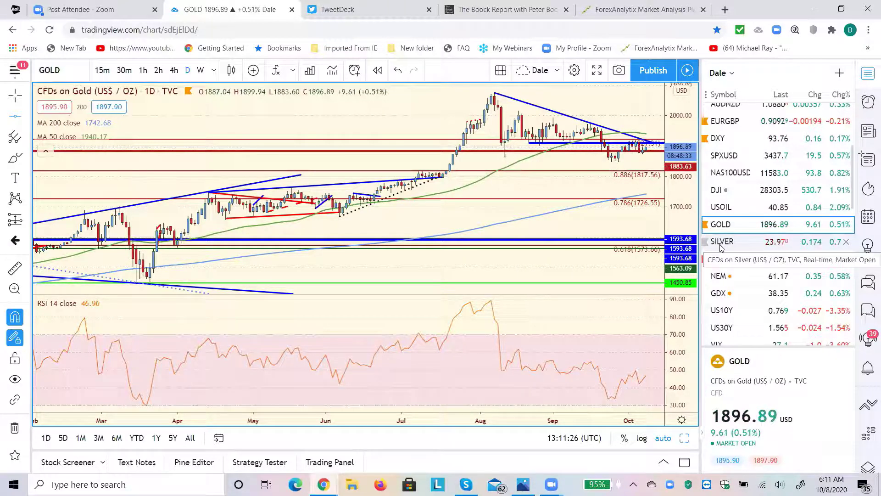
Load the DXY chart and move its 93.38 horizontal line up to about 95.8
click(722, 139)
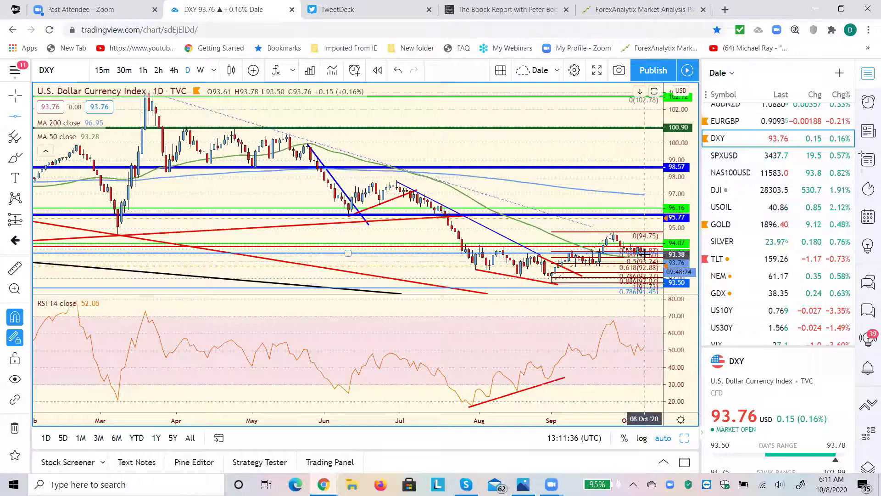
drag(644, 253, 634, 215)
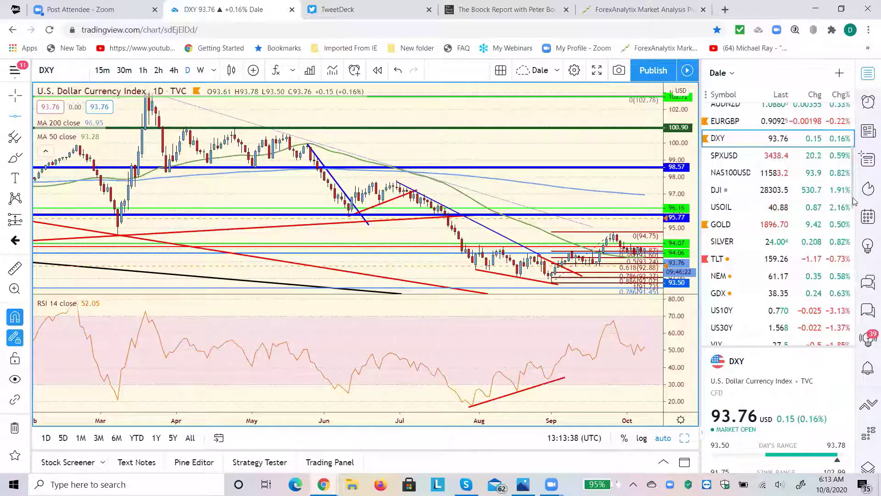
scroll(855, 202, down, 1)
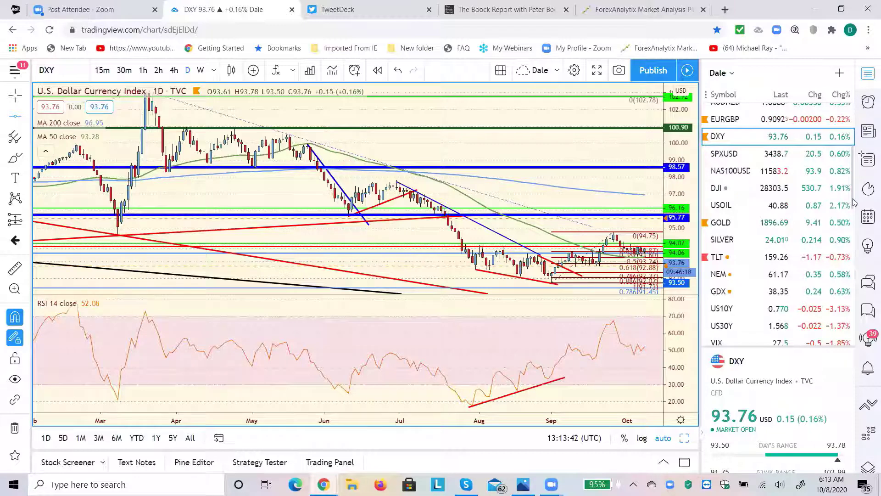
drag(855, 202, 855, 207)
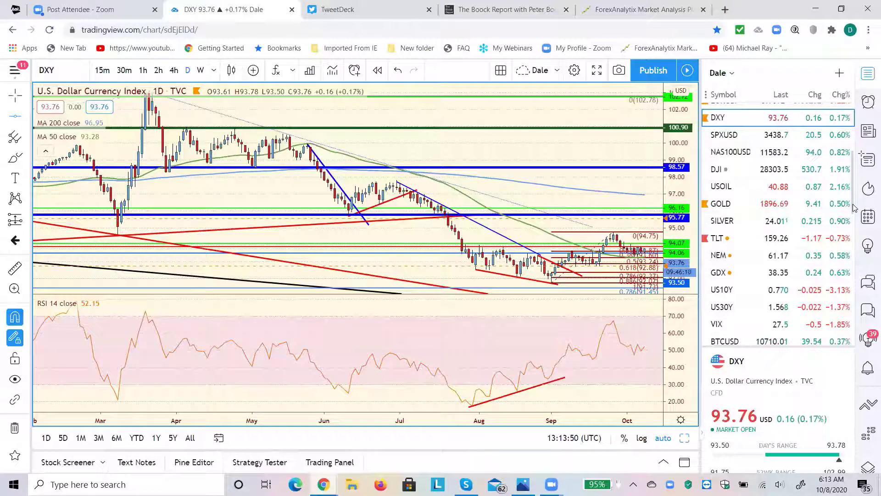
scroll(849, 213, down, 1)
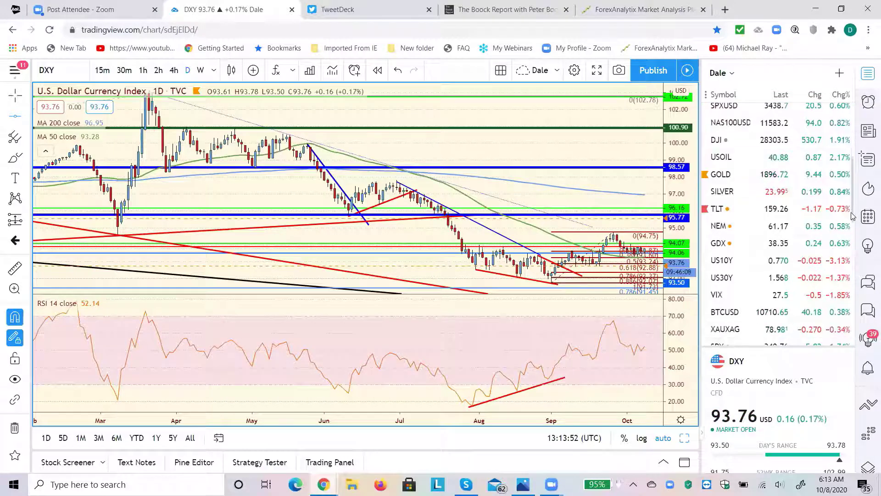
scroll(758, 174, up, 3)
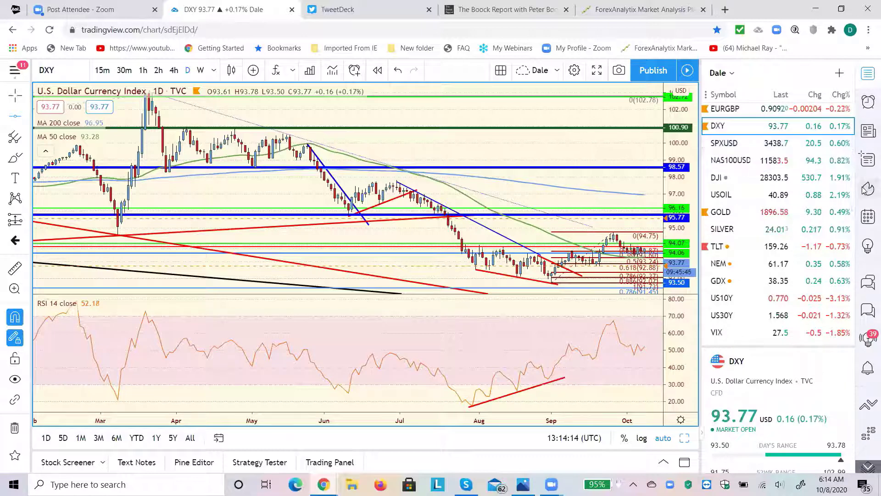
drag(853, 215, 852, 261)
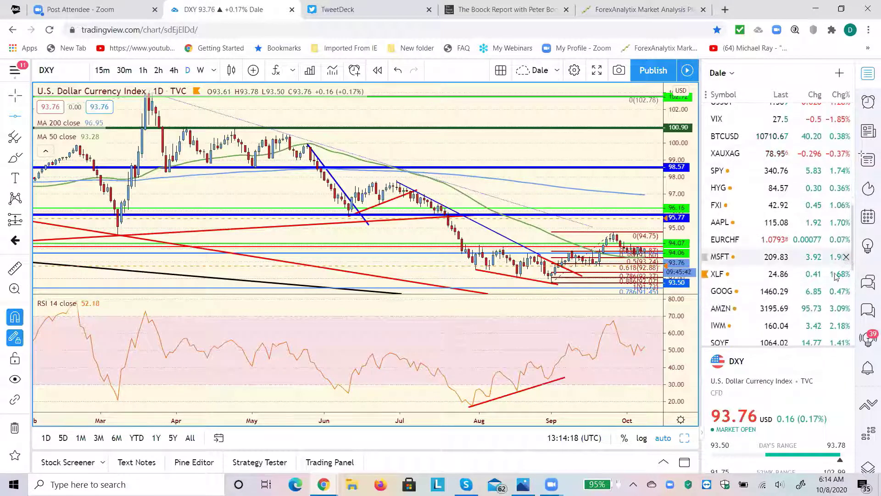
Load the Amazon (AMZN) daily chart from the watchlist
click(721, 309)
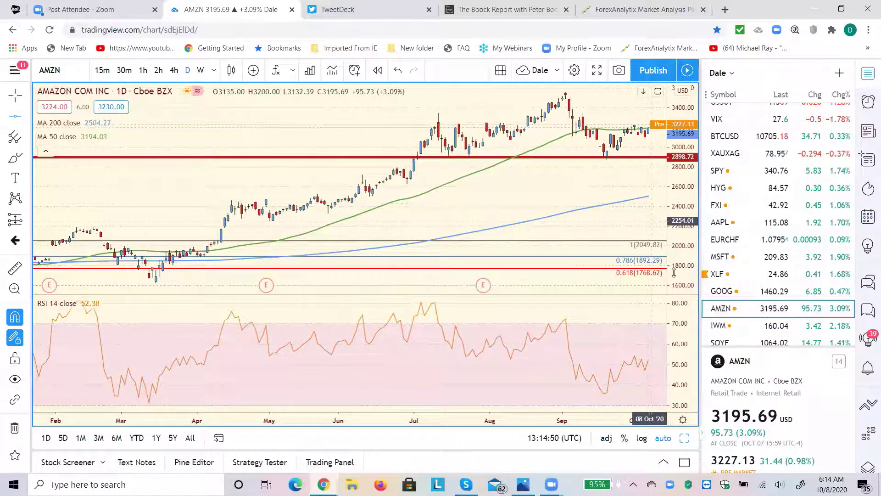
Load the Alphabet Class C (GOOG) daily chart from the watchlist
click(716, 292)
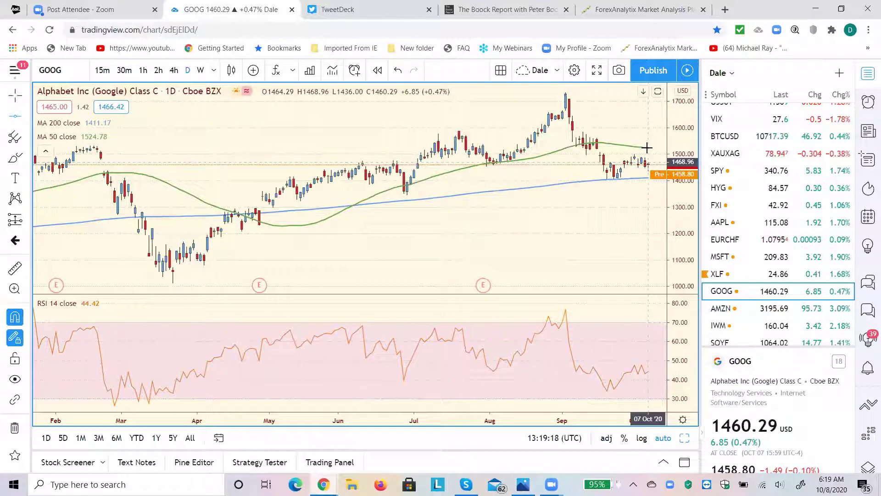
Load the iShares China Large-Cap ETF (FXI) chart from the watchlist
click(717, 207)
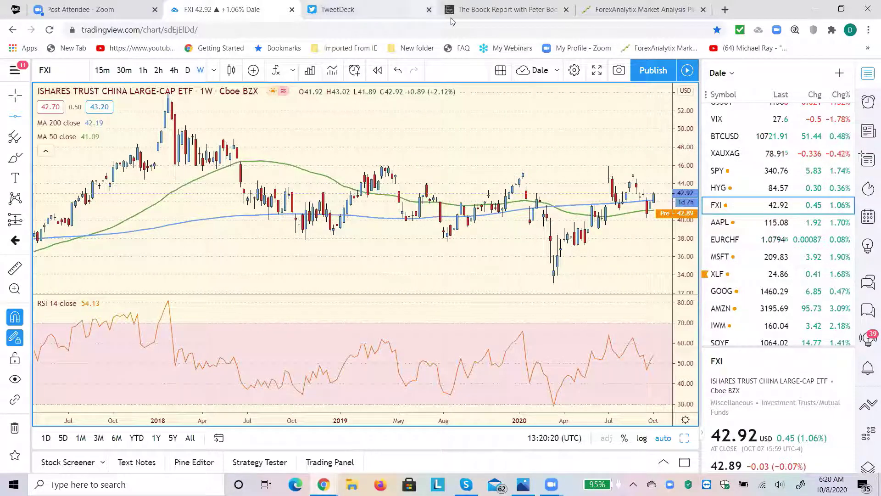
Go to The Boock Report home page and scroll past 'Not much today' and '10 yr auction'
click(470, 10)
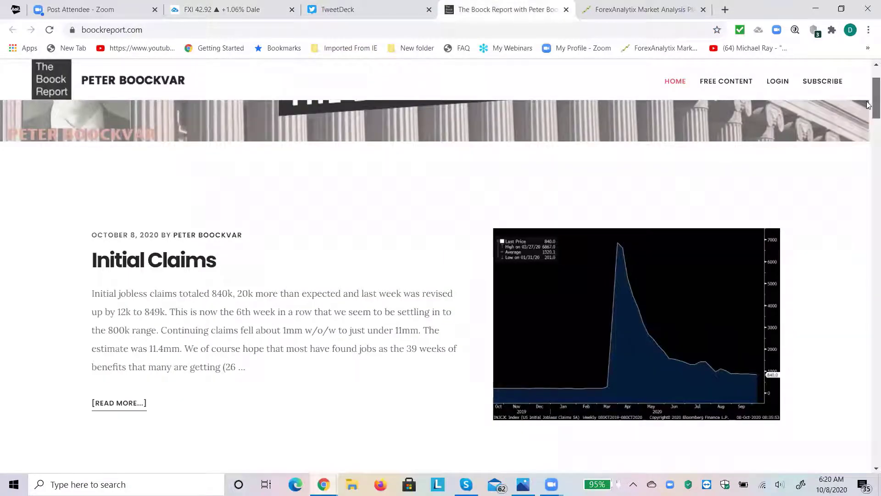
drag(868, 105, 869, 133)
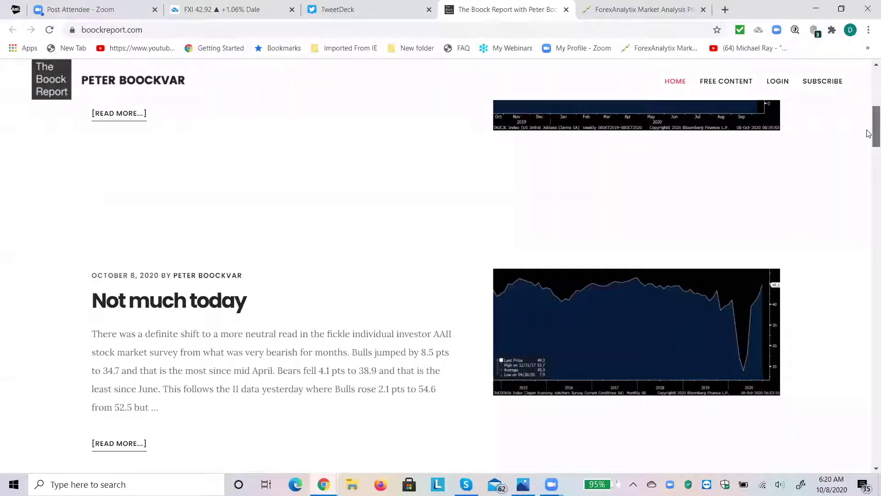
scroll(869, 134, down, 1)
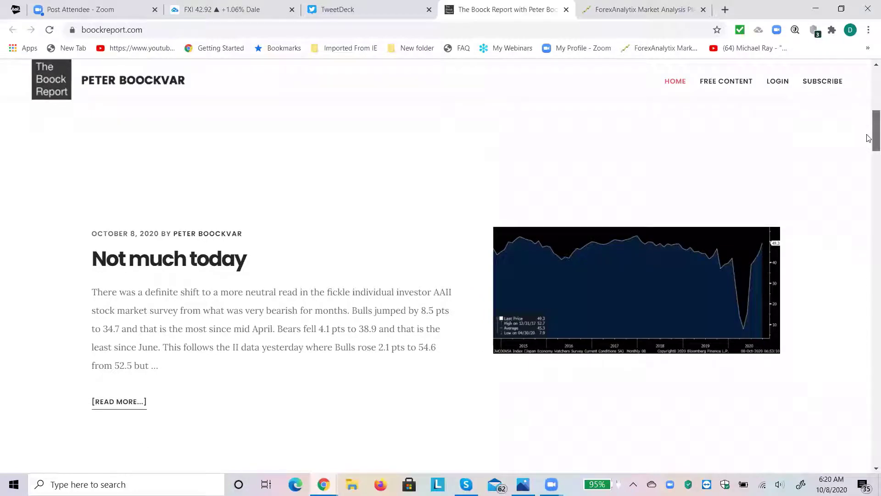
scroll(869, 138, down, 6)
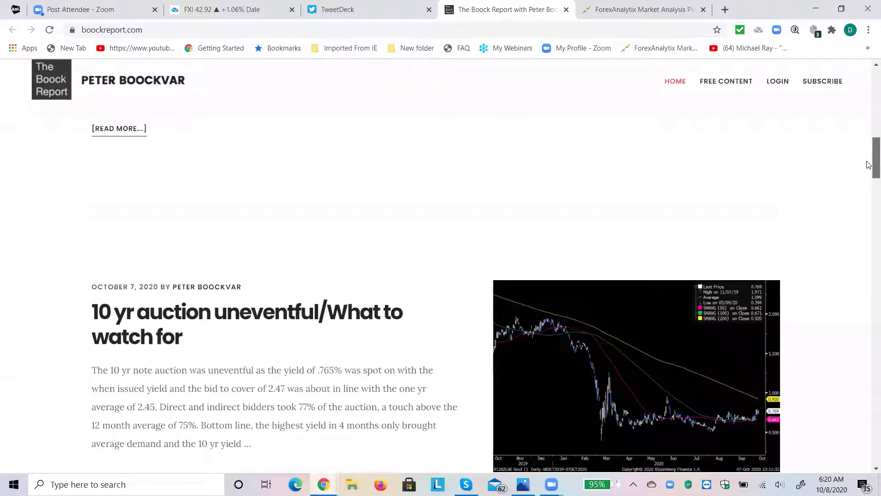
scroll(869, 164, down, 7)
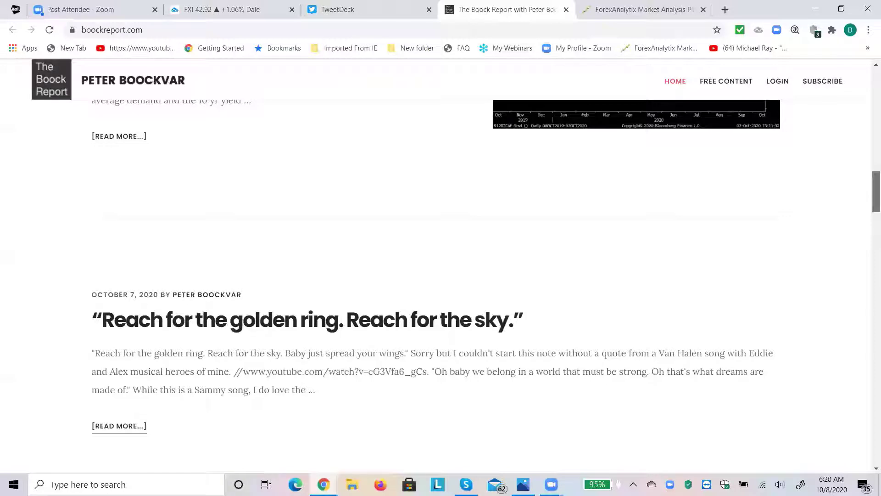
scroll(436, 266, down, 1)
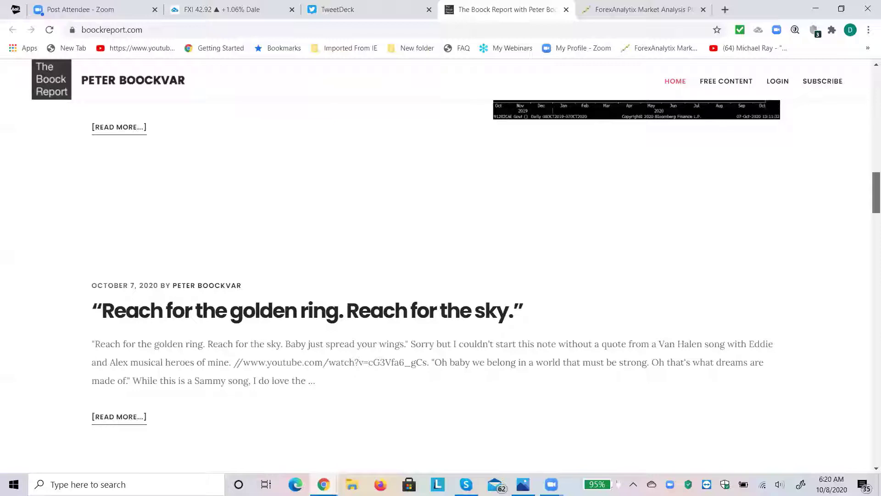
scroll(436, 267, down, 1)
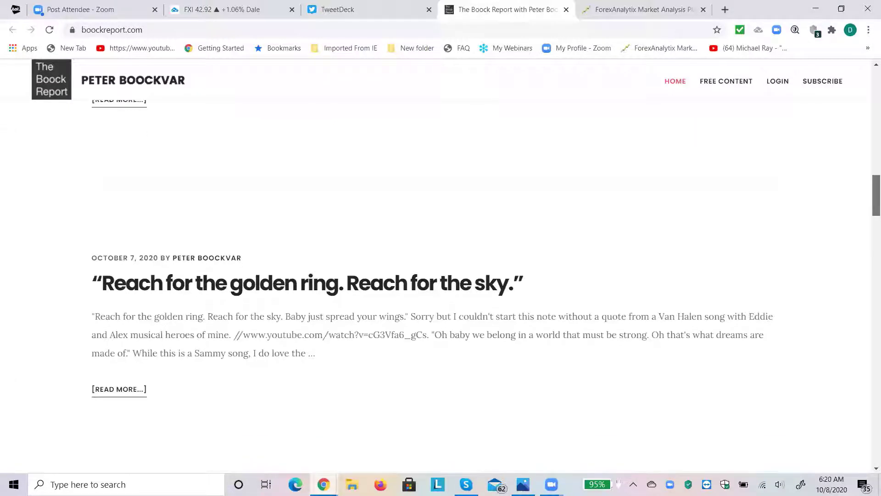
scroll(436, 266, down, 1)
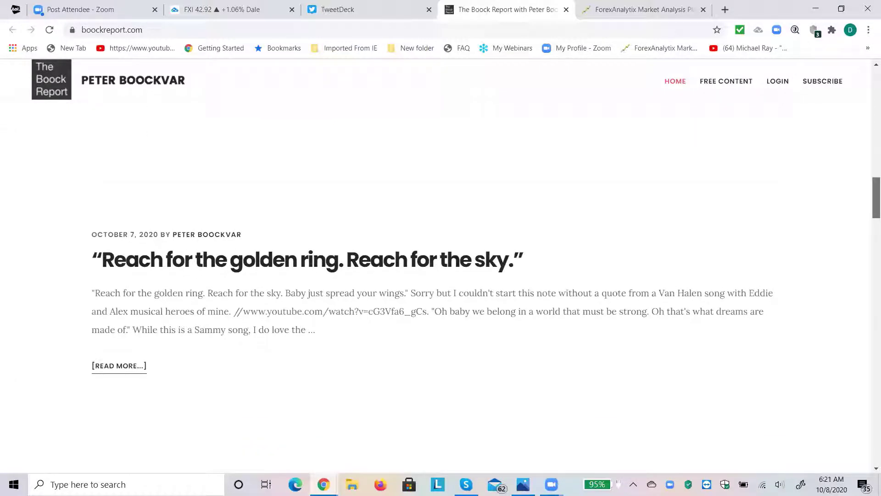
scroll(436, 266, down, 1)
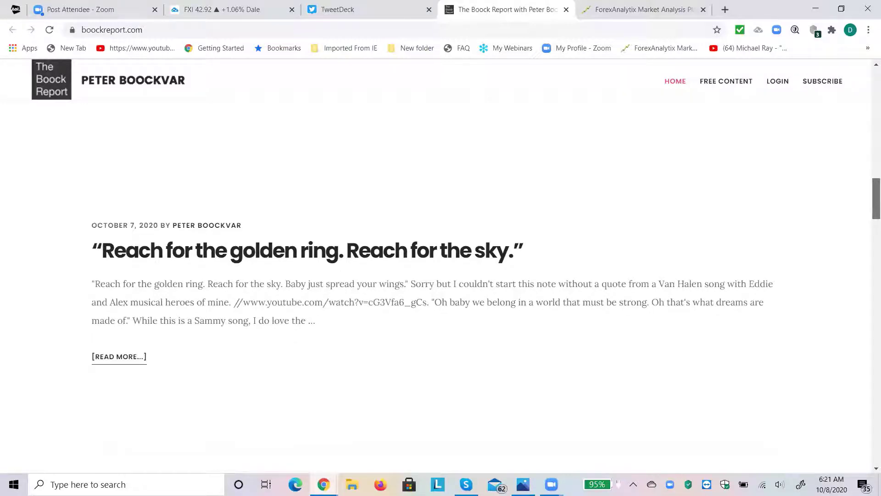
scroll(436, 266, down, 3)
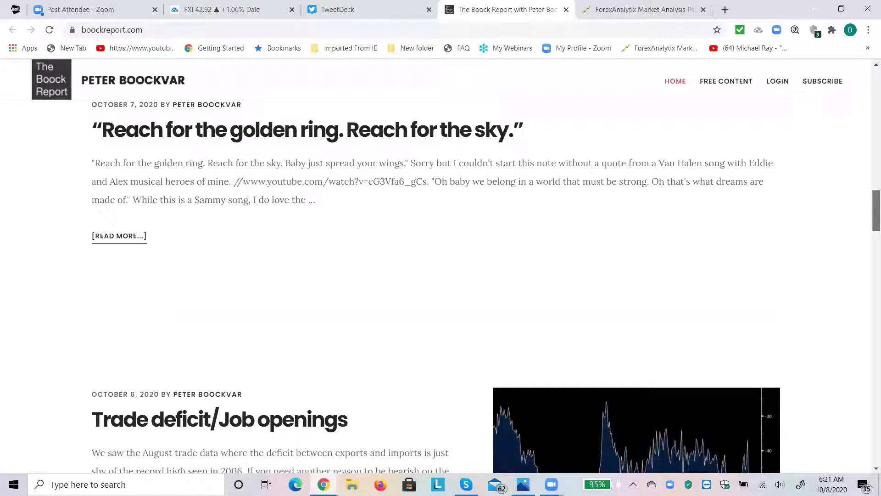
Open the full 'Reach for the golden ring' post and scroll down to its subscribe paywall
click(127, 237)
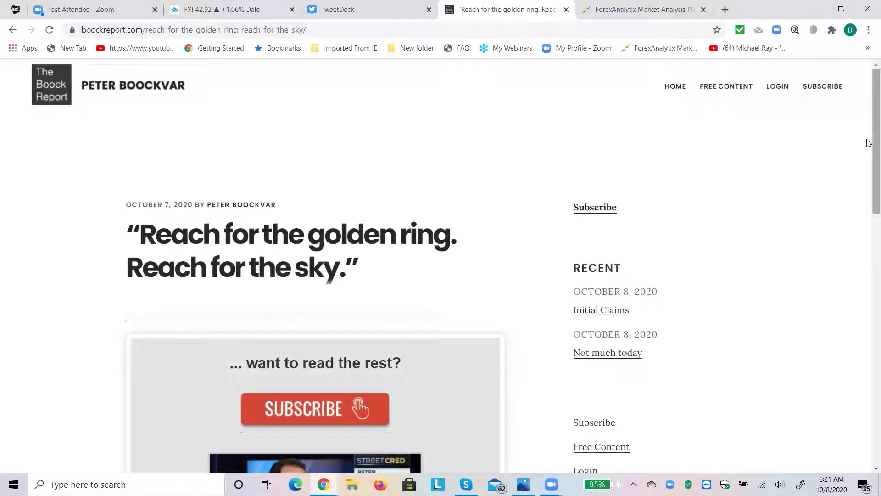
scroll(869, 143, down, 3)
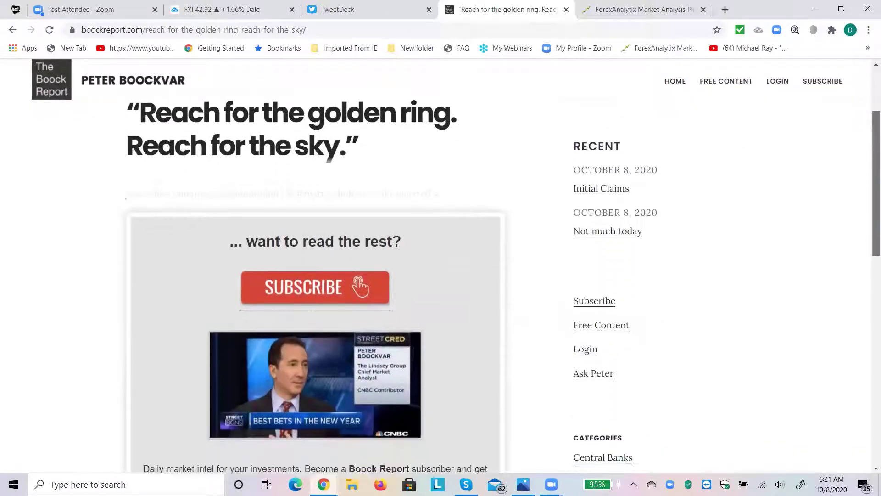
scroll(503, 272, down, 2)
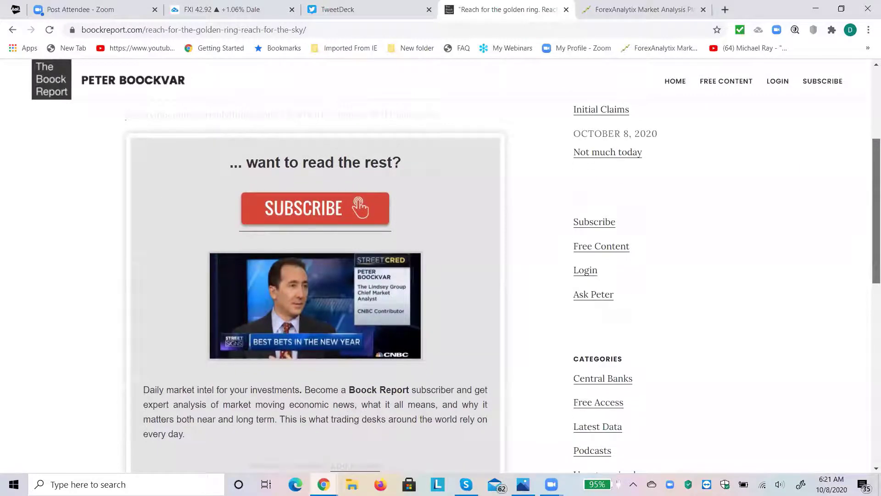
scroll(502, 285, down, 1)
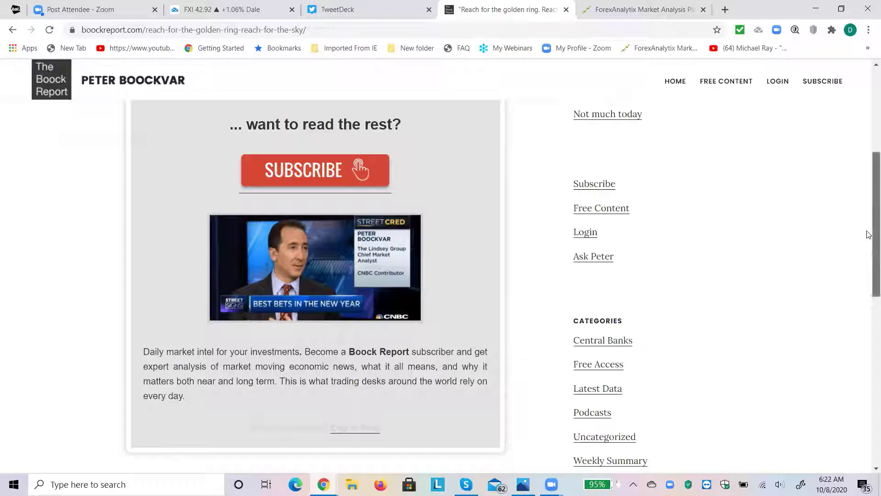
drag(869, 234, 869, 327)
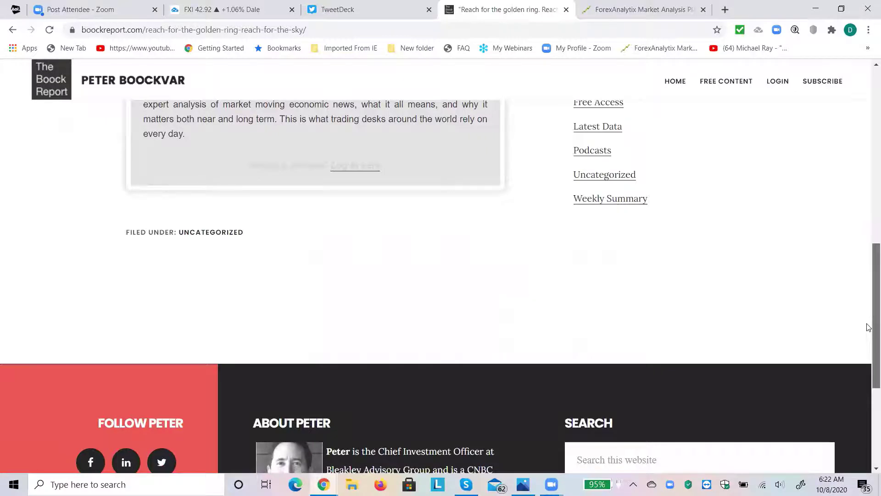
drag(869, 327, 869, 222)
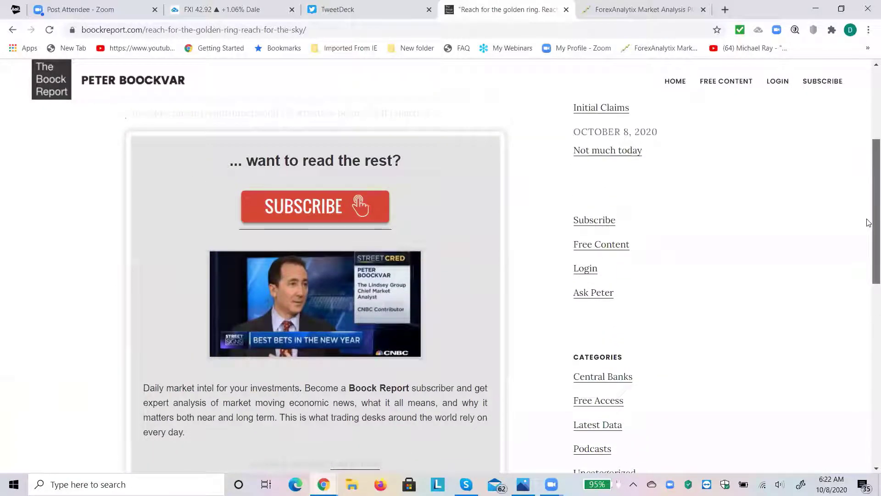